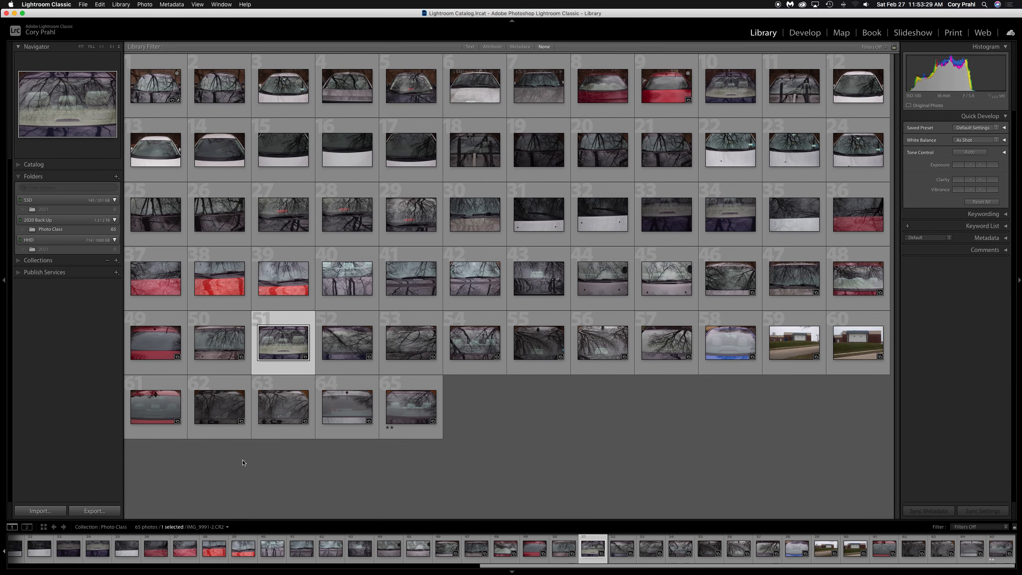
# - Switch to Finder and locate IMG_9991-2.CR2 in the Photo Class folder on the 2020 Back Up drive
pyautogui.press('F11')
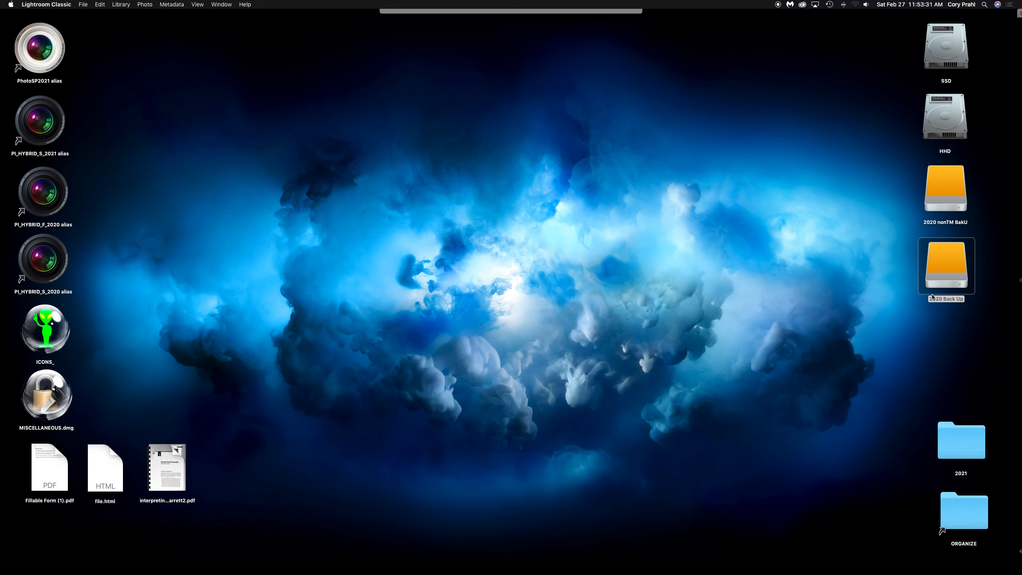
pyautogui.doubleClick(943, 269)
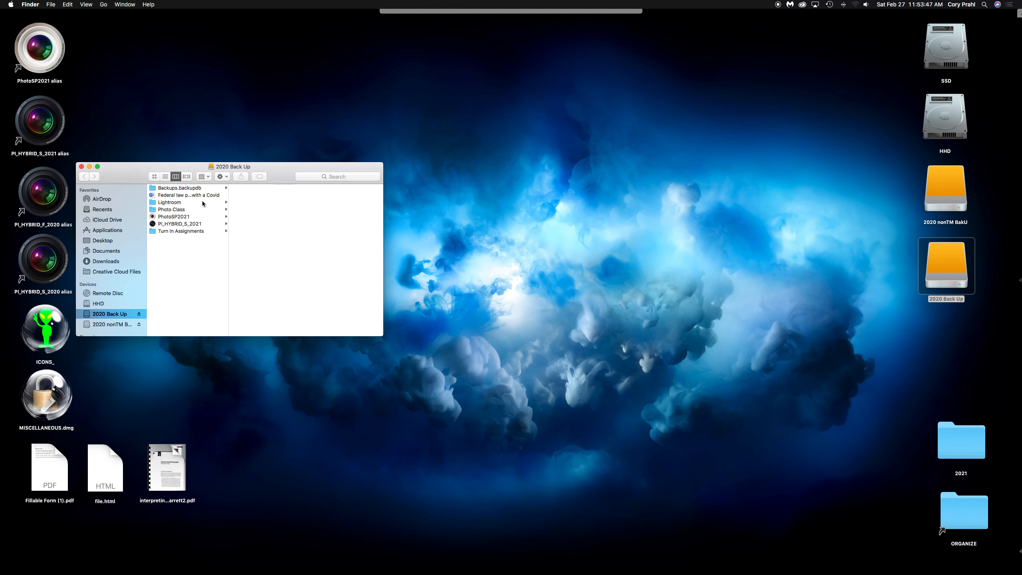
pyautogui.click(170, 211)
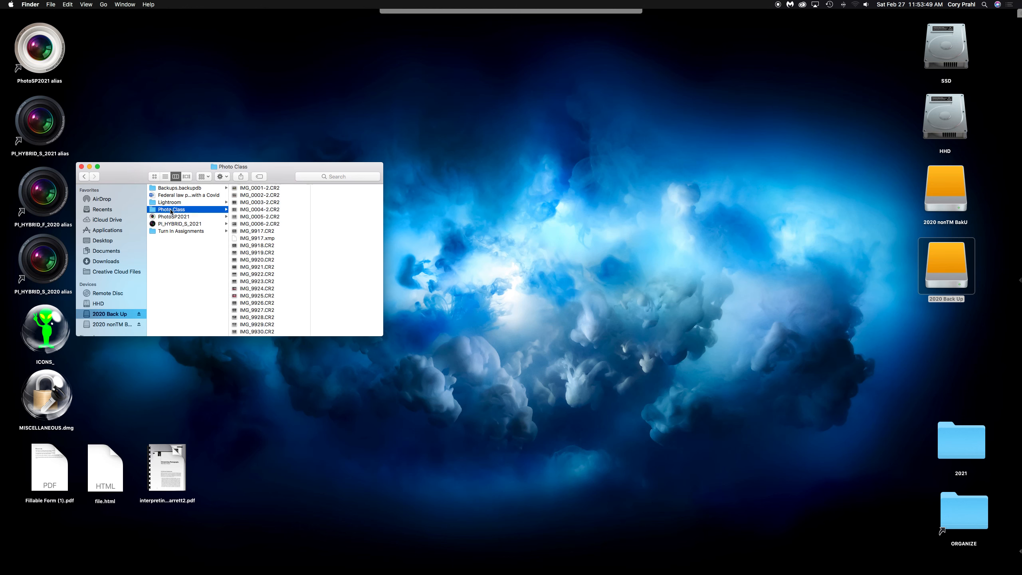
pyautogui.scroll(-5, 251, 238)
pyautogui.scroll(-4, 251, 238)
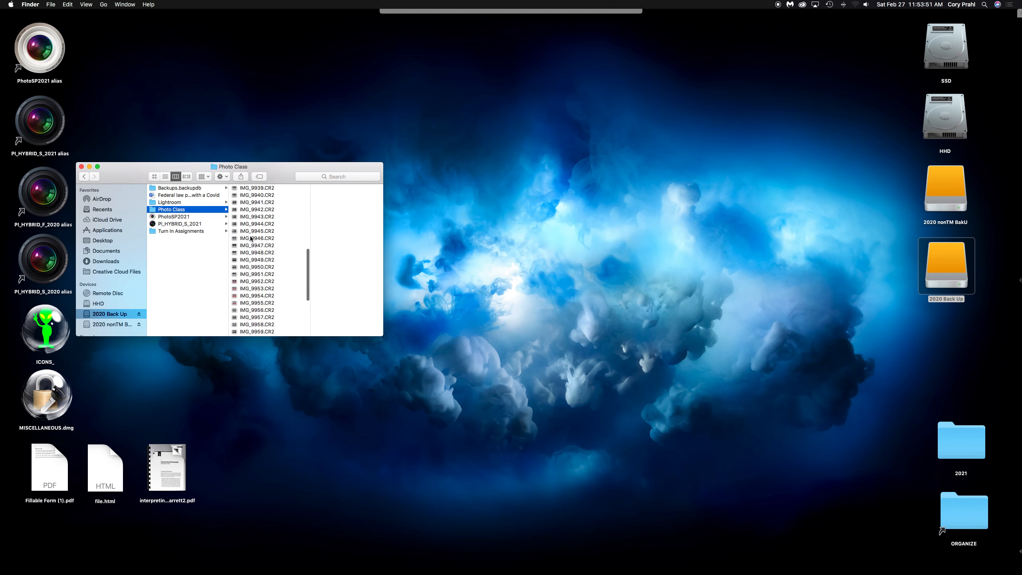
pyautogui.scroll(-5, 249, 272)
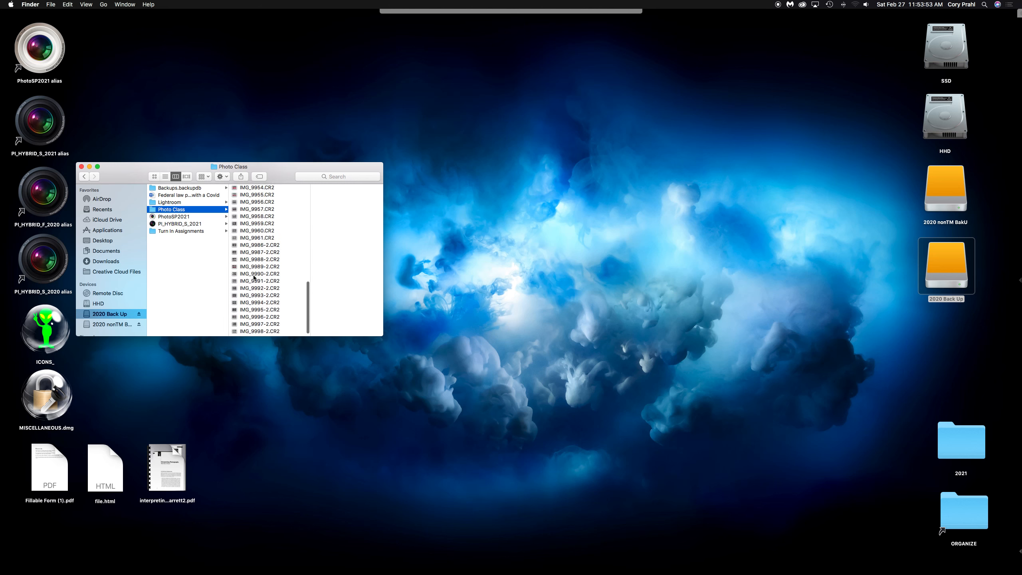
pyautogui.click(257, 283)
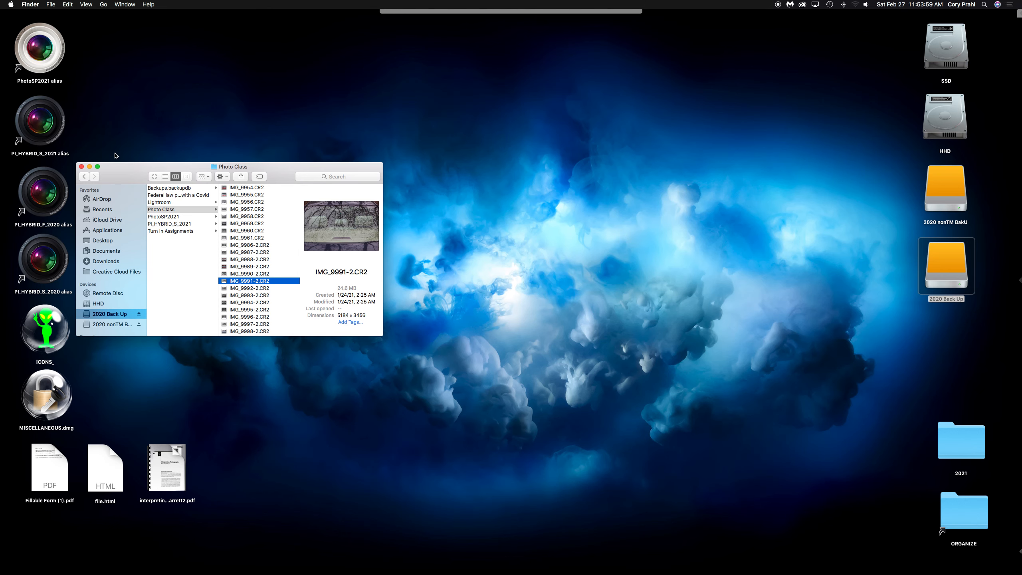
# - Return to Lightroom Classic, open the selected photo in the Develop module and convert it to Black & White
pyautogui.moveTo(1, 0)
pyautogui.click(170, 20)
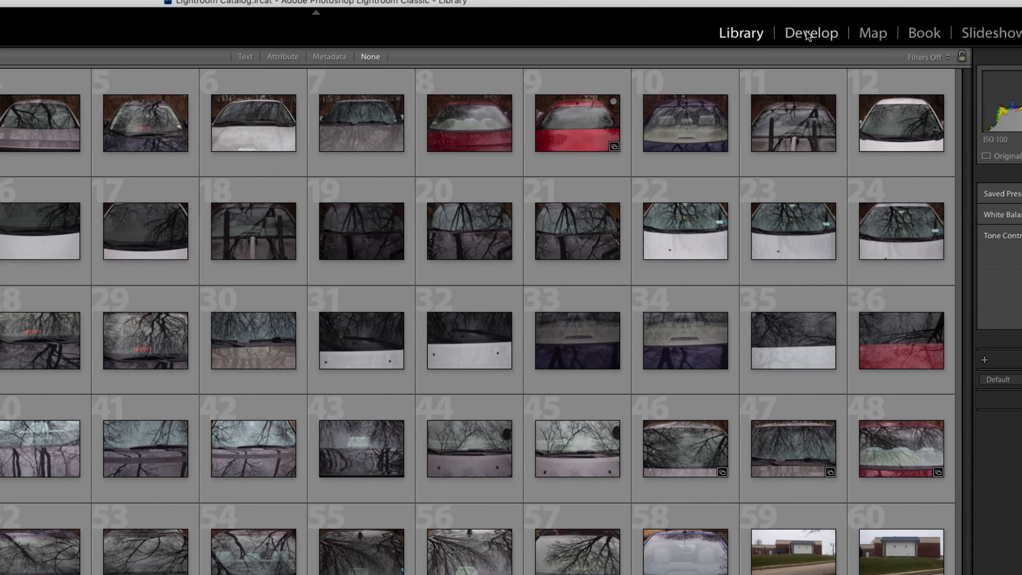
pyautogui.click(807, 35)
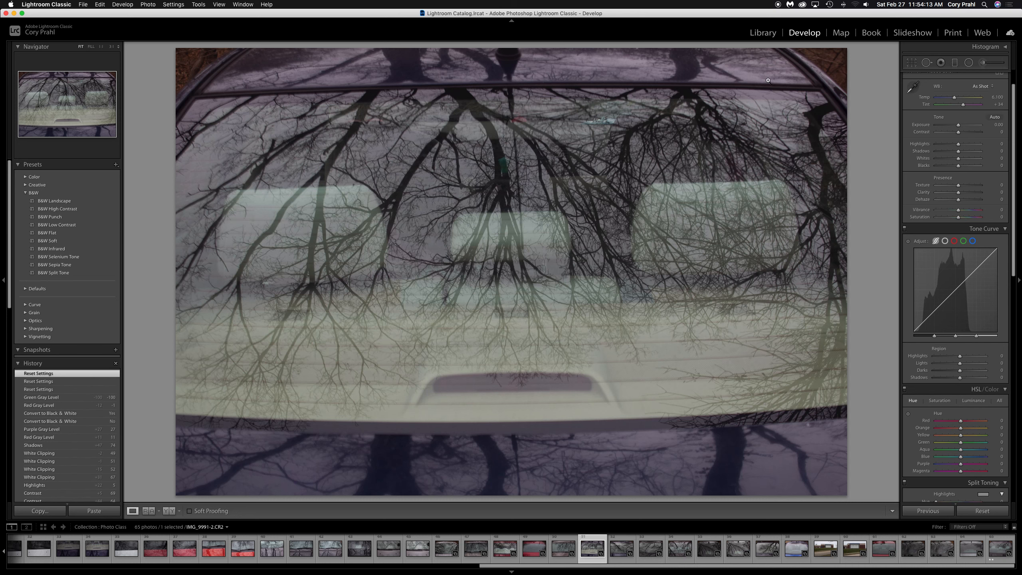
pyautogui.scroll(2, 966, 186)
pyautogui.scroll(2, 967, 186)
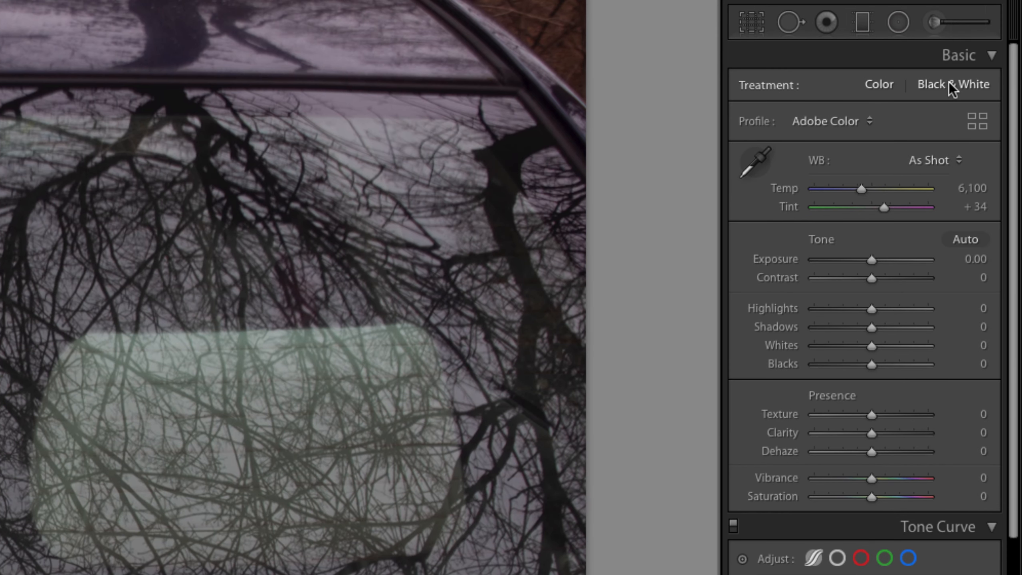
pyautogui.click(948, 82)
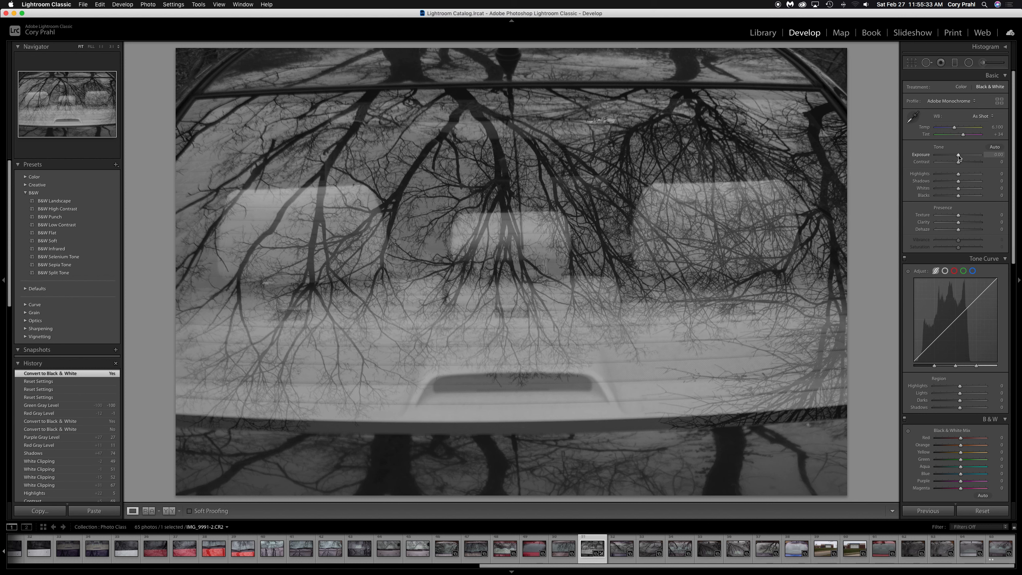
# - Set Exposure to +0.50, Contrast to +25, Shadows to +4 and Highlights to +31, undoing a trial of Whites at +100
pyautogui.moveTo(958, 157); pyautogui.dragTo(965, 164)
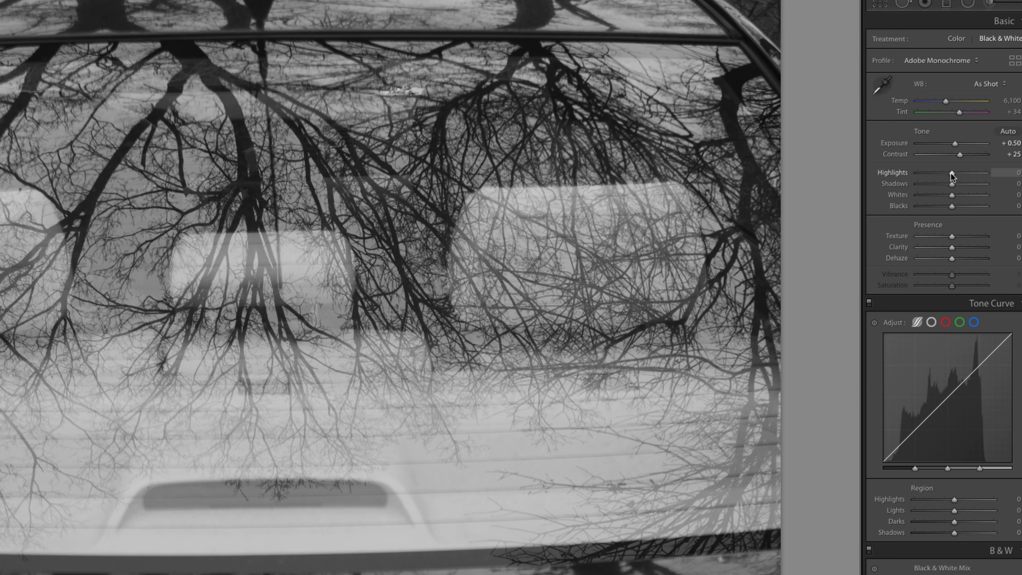
pyautogui.moveTo(951, 173); pyautogui.dragTo(938, 174)
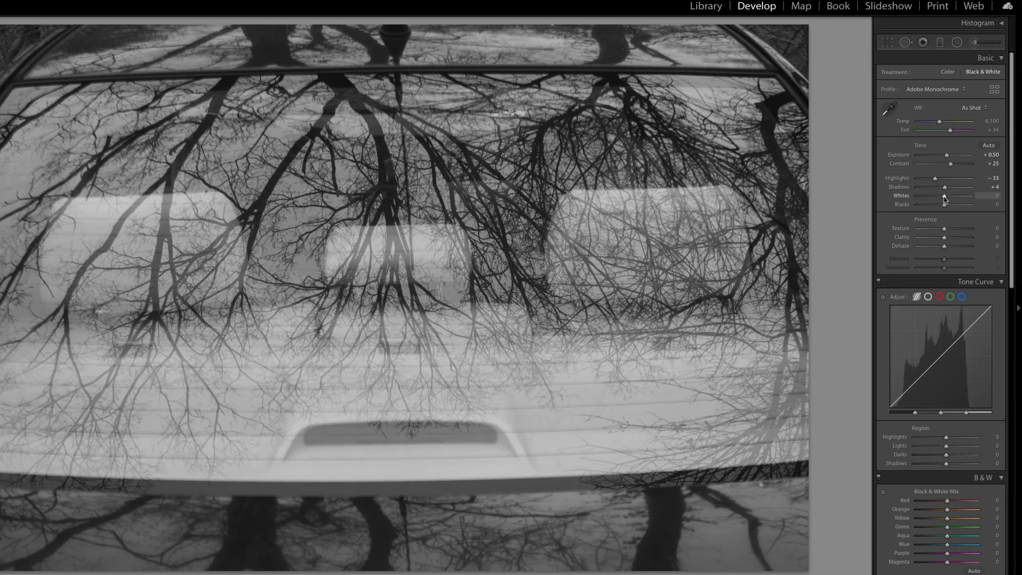
pyautogui.moveTo(944, 196); pyautogui.dragTo(975, 197)
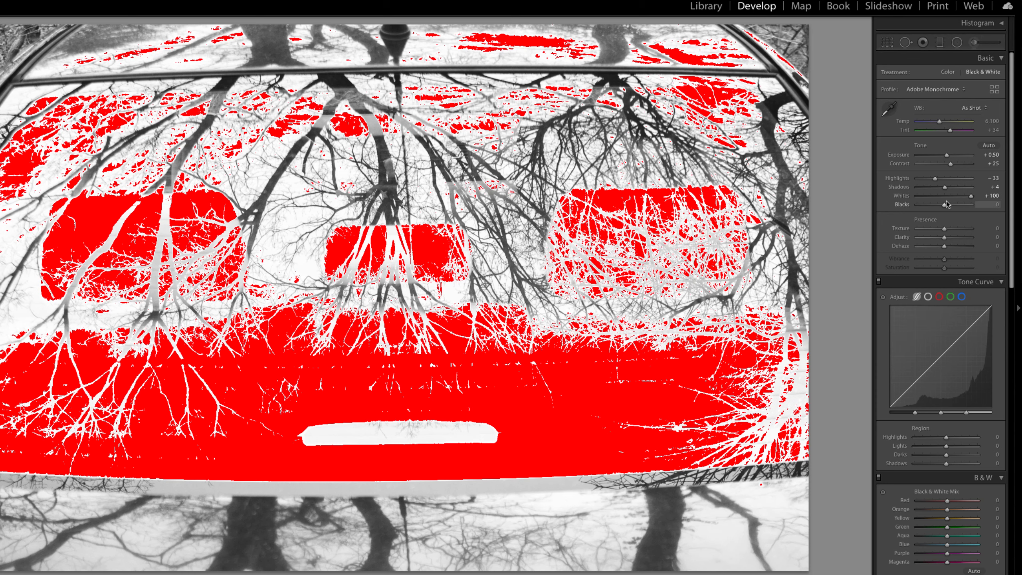
pyautogui.hotkey('ctrl', 'z')
pyautogui.moveTo(936, 178); pyautogui.dragTo(979, 179)
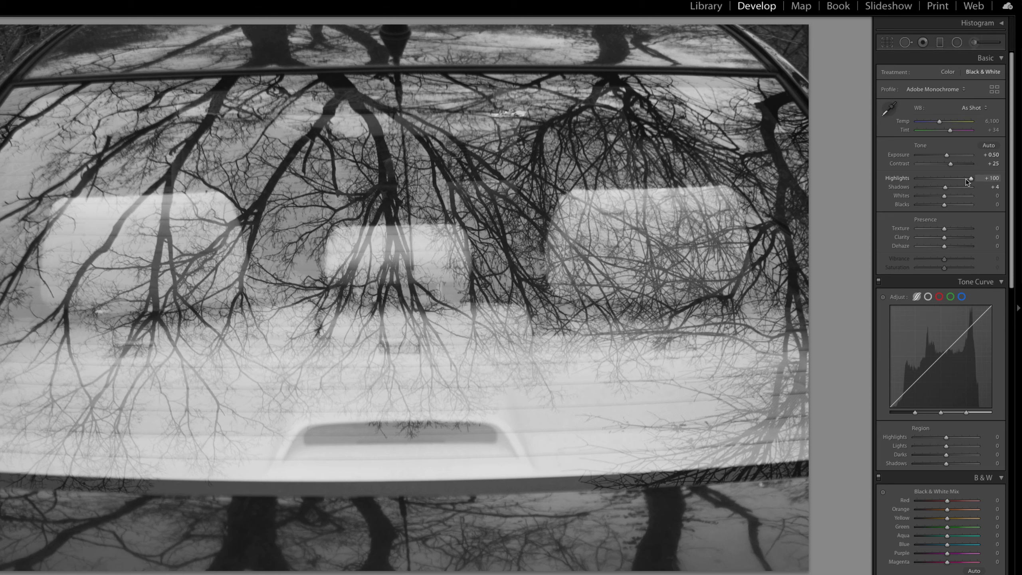
pyautogui.moveTo(966, 178)
pyautogui.mouseDown()
pyautogui.moveTo(944, 179)
pyautogui.moveTo(953, 181)
pyautogui.mouseUp()
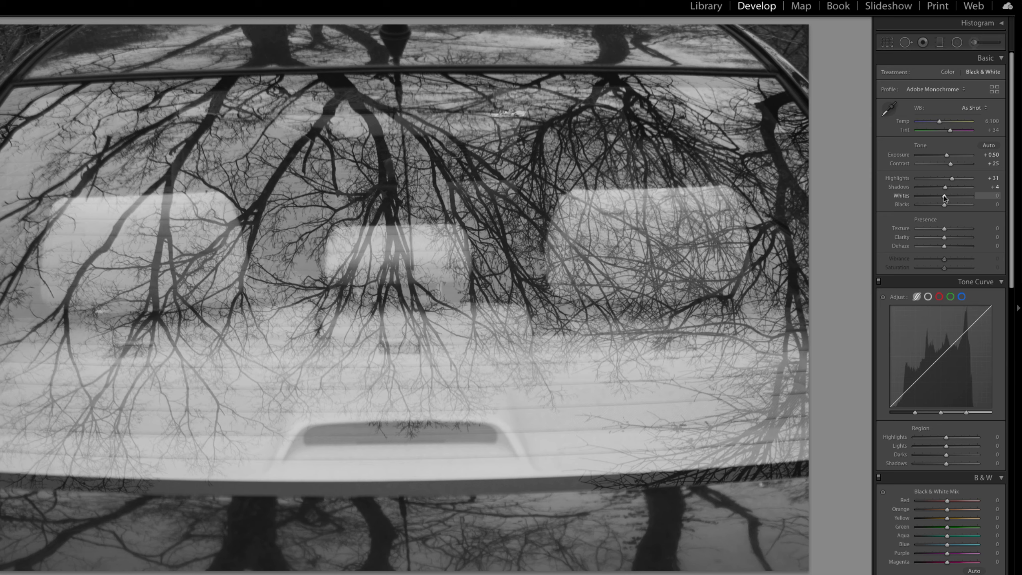
# - Try Whites at +100, toggle the clipping overlay off and on, and reduce Whites to +57
pyautogui.moveTo(944, 195); pyautogui.dragTo(977, 196)
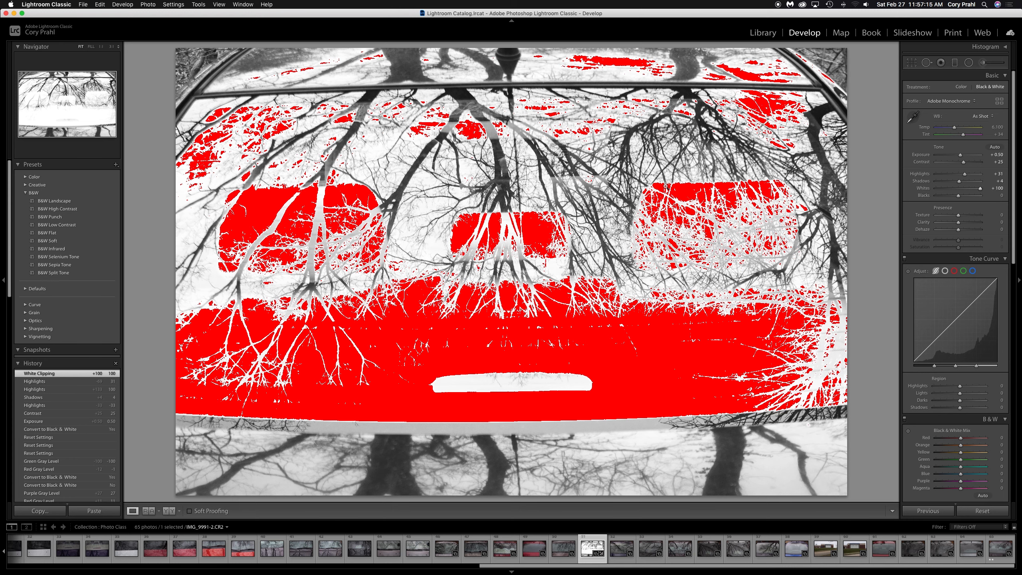
pyautogui.press('j')
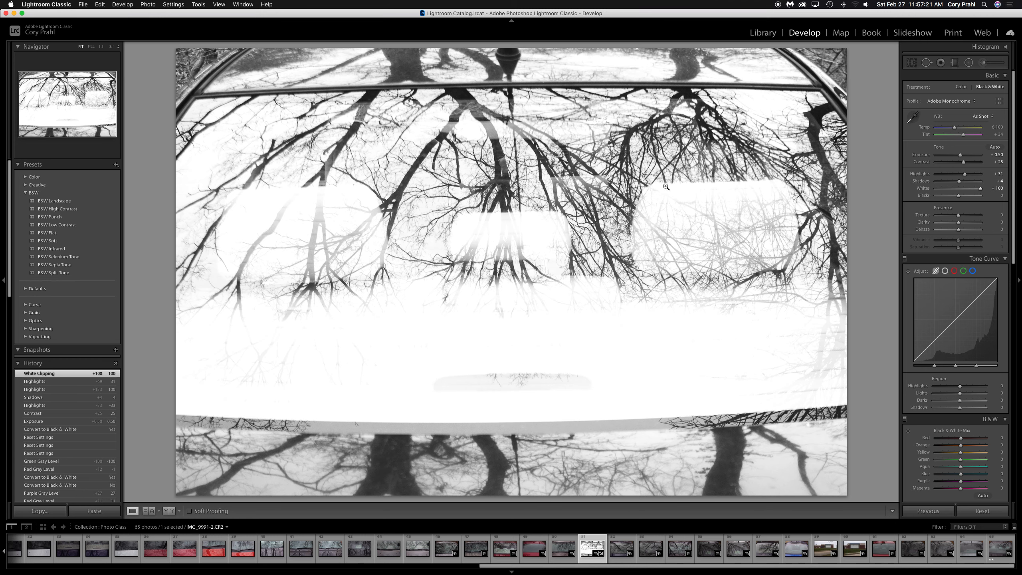
pyautogui.press('j')
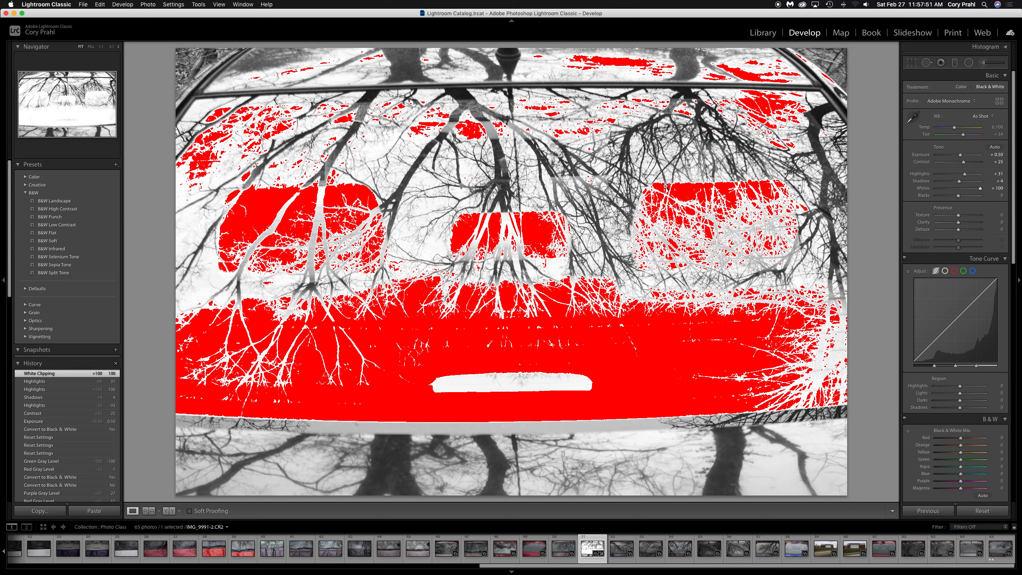
pyautogui.click(961, 189)
pyautogui.moveTo(963, 189); pyautogui.dragTo(970, 191)
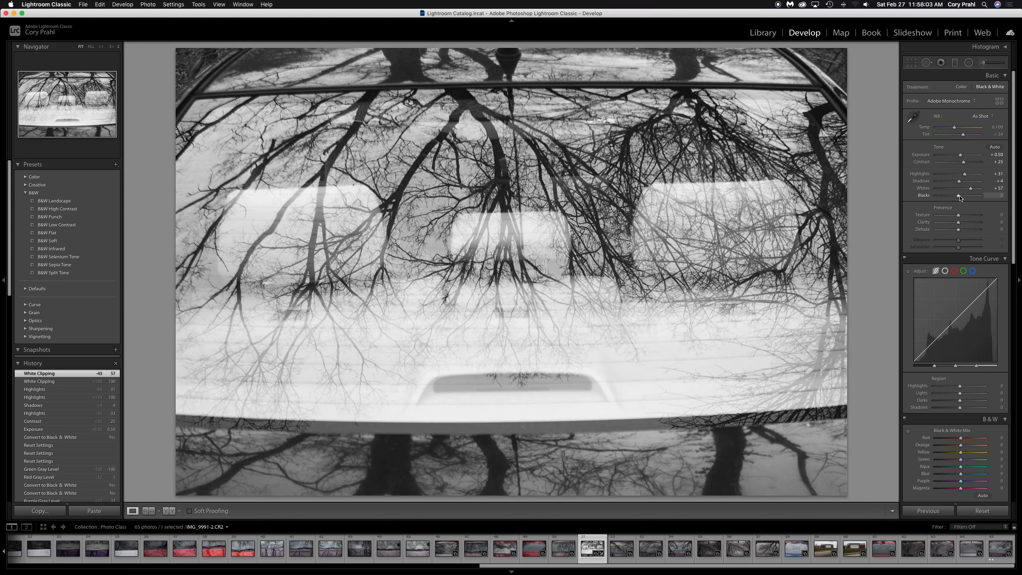
# - Test Blacks at -100 for shadow clipping, and settle on Blacks -15 and Whites +38
pyautogui.moveTo(959, 196); pyautogui.dragTo(934, 200)
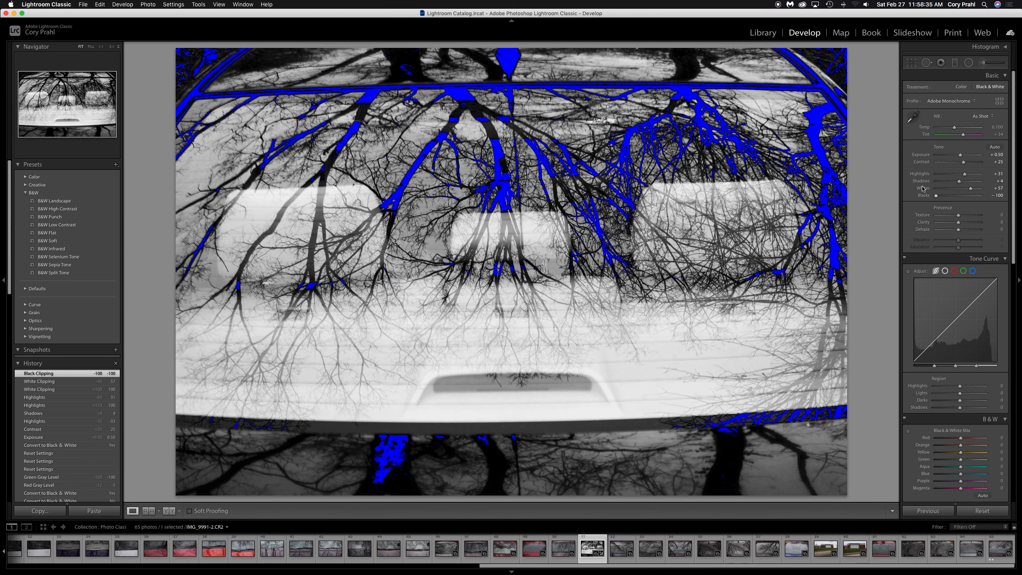
pyautogui.moveTo(935, 196); pyautogui.dragTo(966, 191)
pyautogui.click(962, 189)
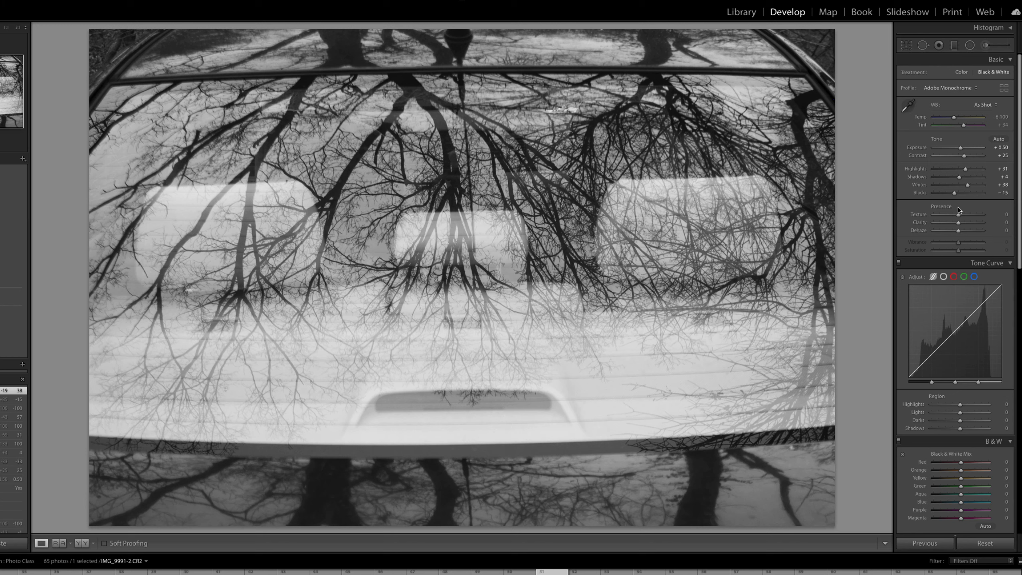
# - In the Black & White Mix, test Purple at -64 and settle on +49
pyautogui.scroll(-2, 960, 231)
pyautogui.scroll(-2, 961, 231)
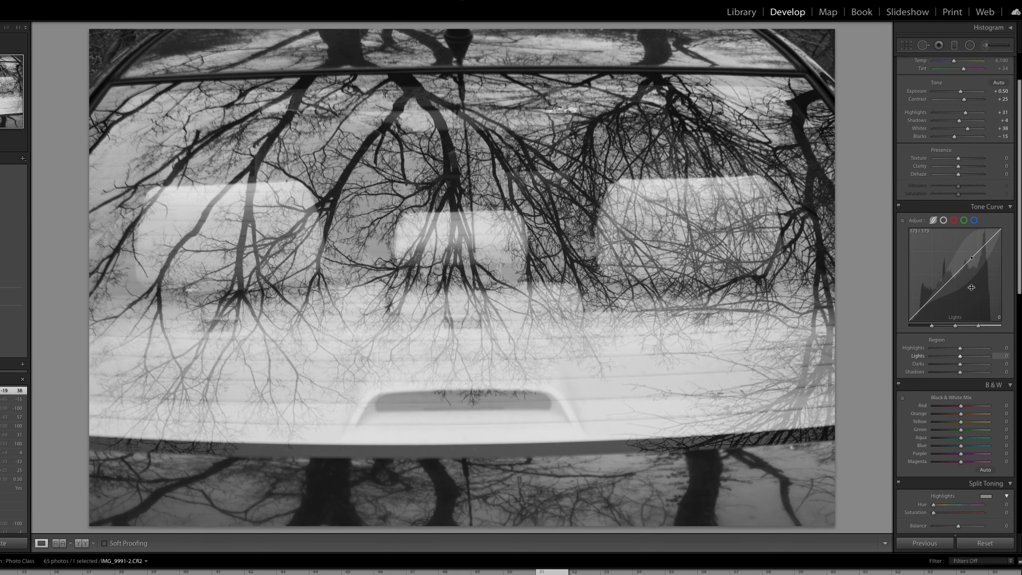
pyautogui.scroll(-2, 967, 306)
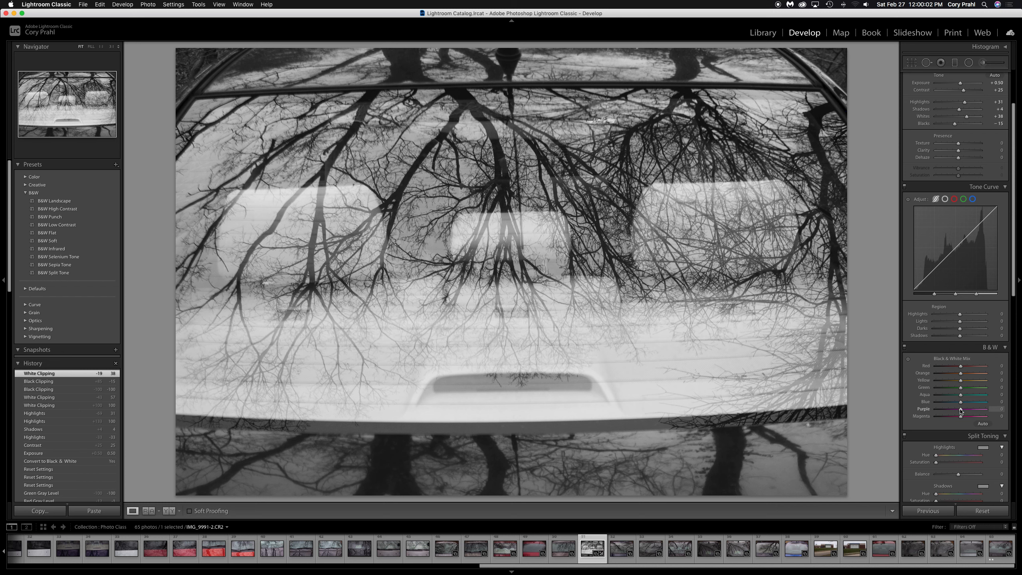
pyautogui.moveTo(961, 410); pyautogui.dragTo(945, 410)
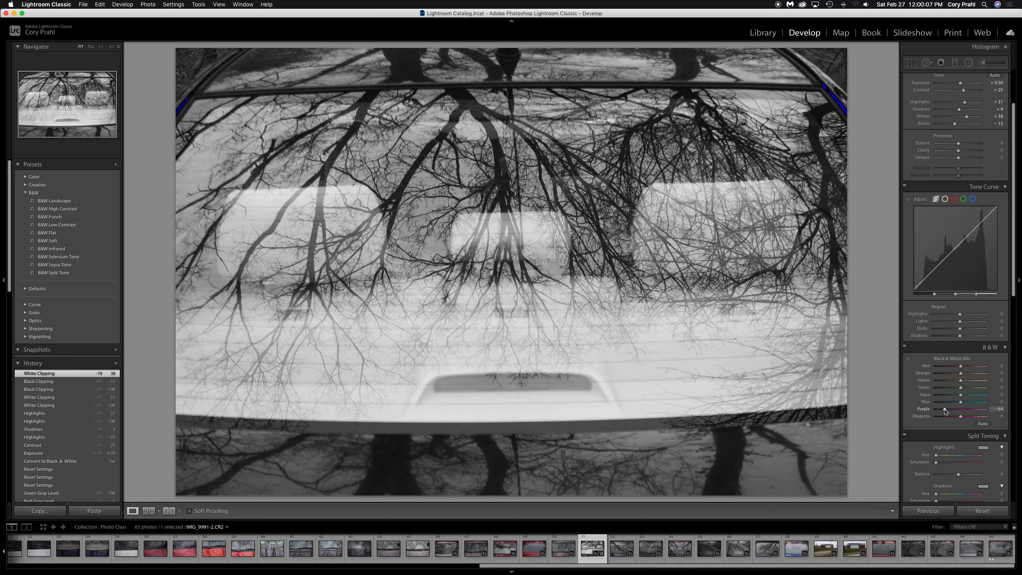
pyautogui.moveTo(944, 411); pyautogui.dragTo(974, 410)
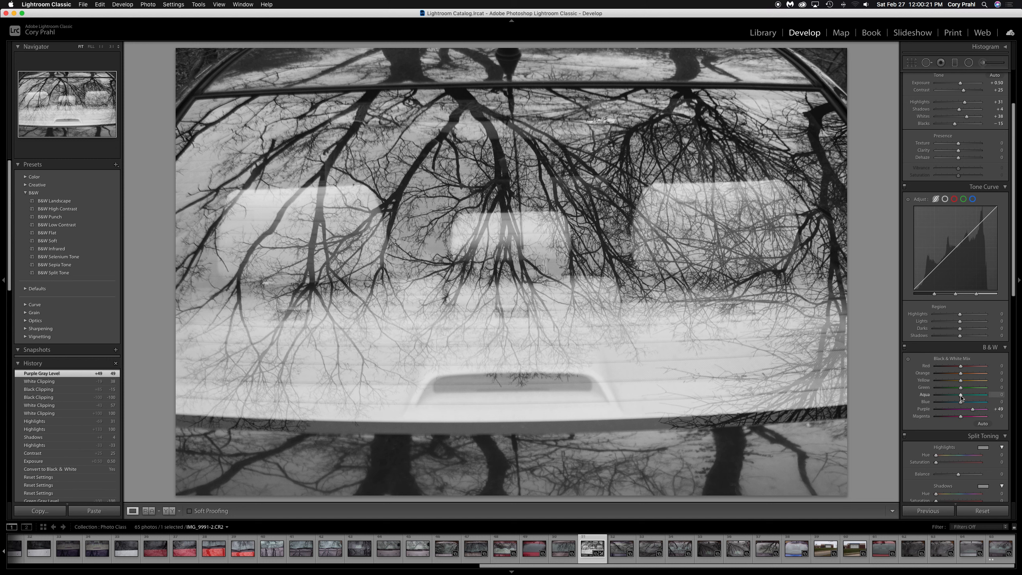
# - Set Aqua to +3 in the Black & White Mix, and compare Green at both extremes, leaving it at -100
pyautogui.moveTo(961, 396); pyautogui.dragTo(929, 394)
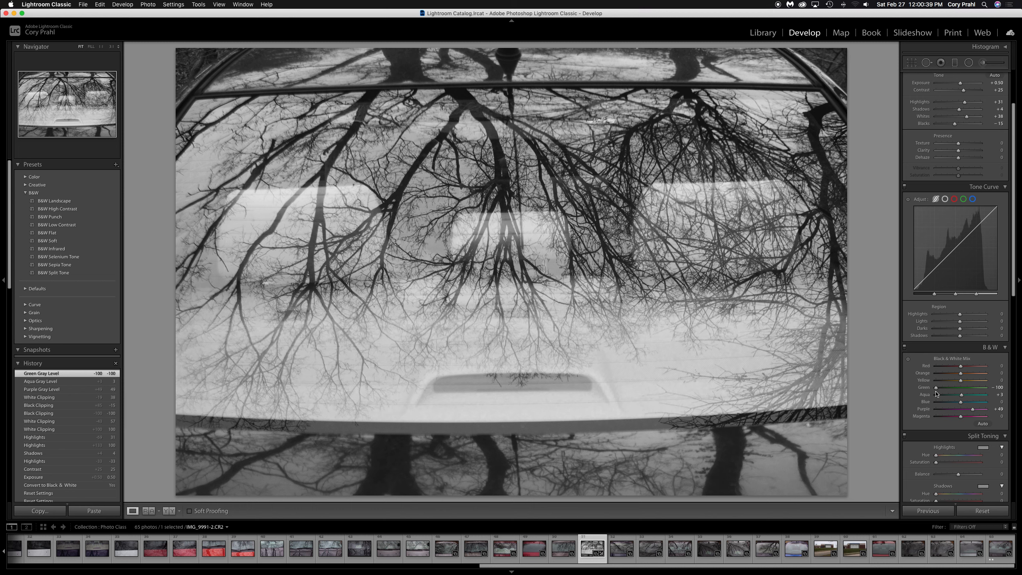
pyautogui.moveTo(936, 388); pyautogui.dragTo(998, 390)
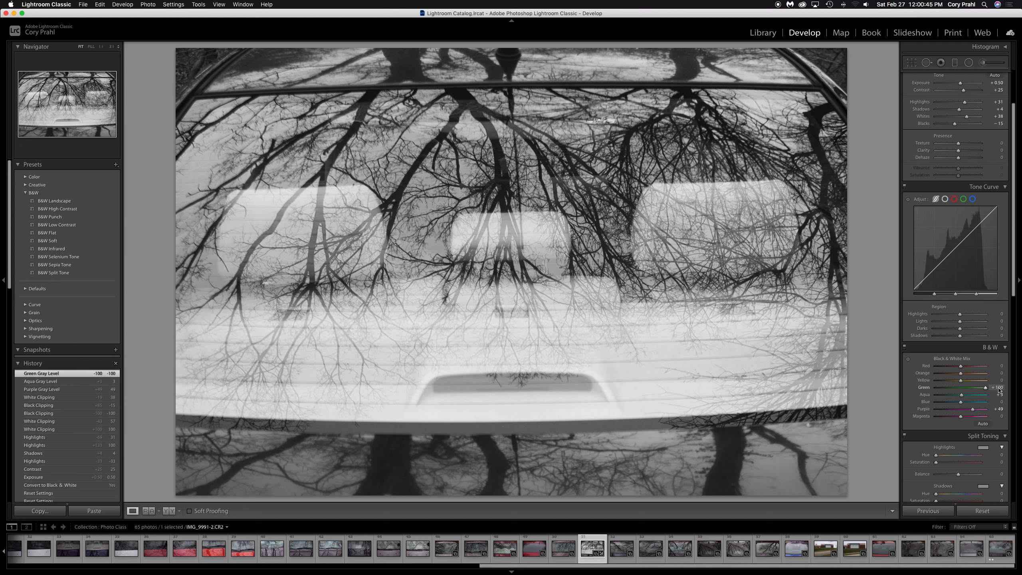
pyautogui.moveTo(1000, 390); pyautogui.dragTo(932, 393)
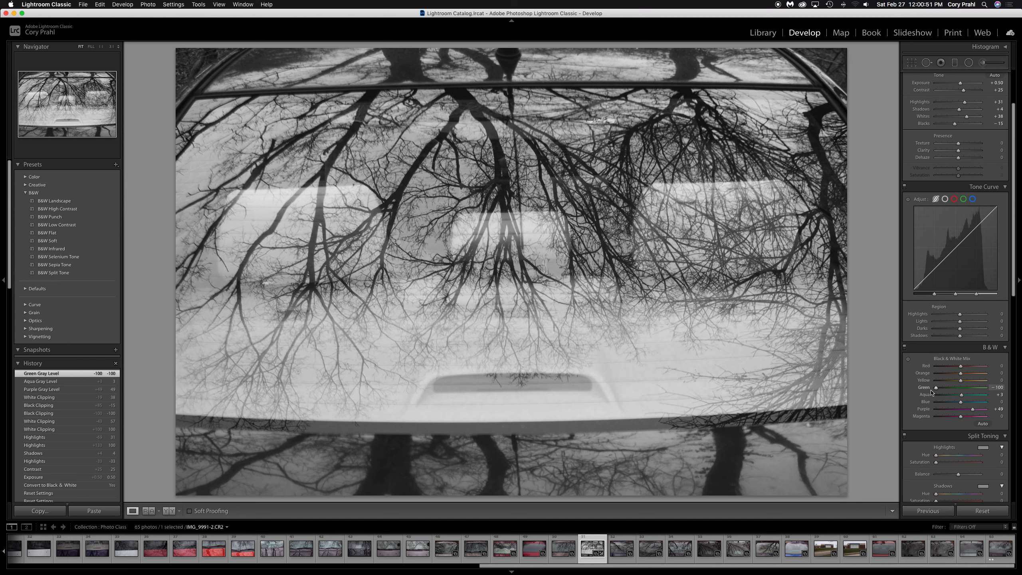
pyautogui.scroll(-1, 973, 406)
pyautogui.scroll(-2, 973, 406)
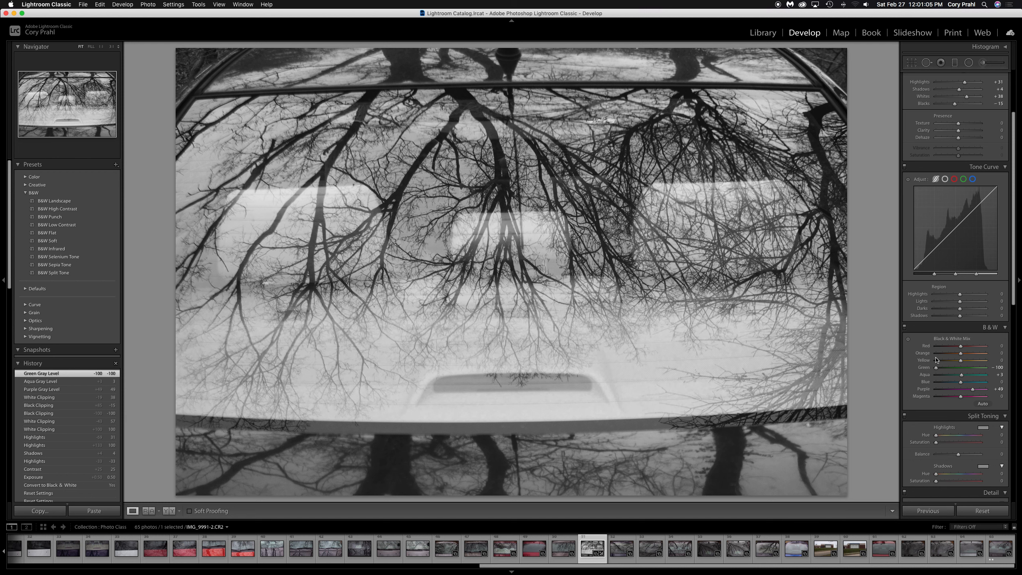
pyautogui.scroll(-1, 936, 362)
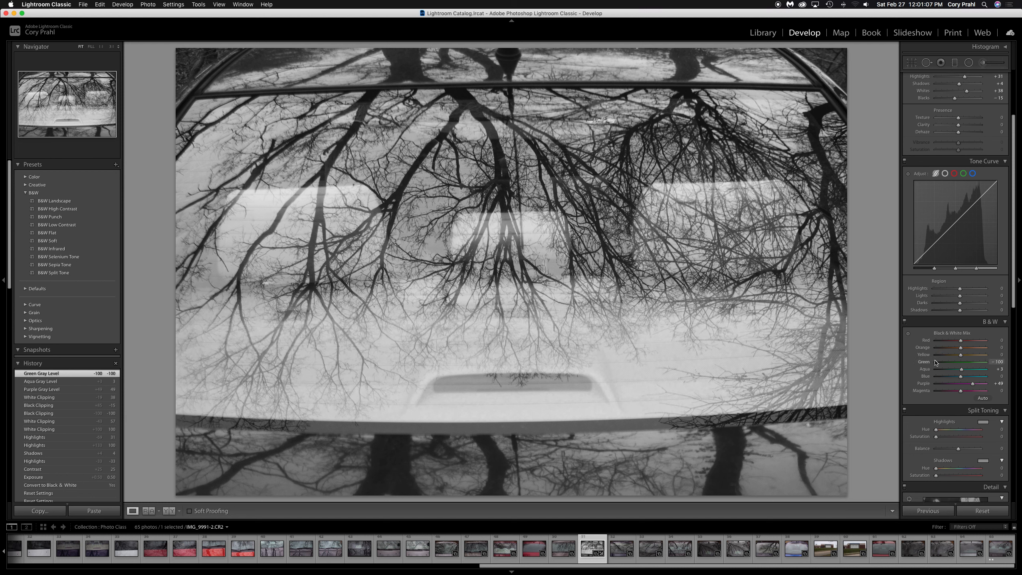